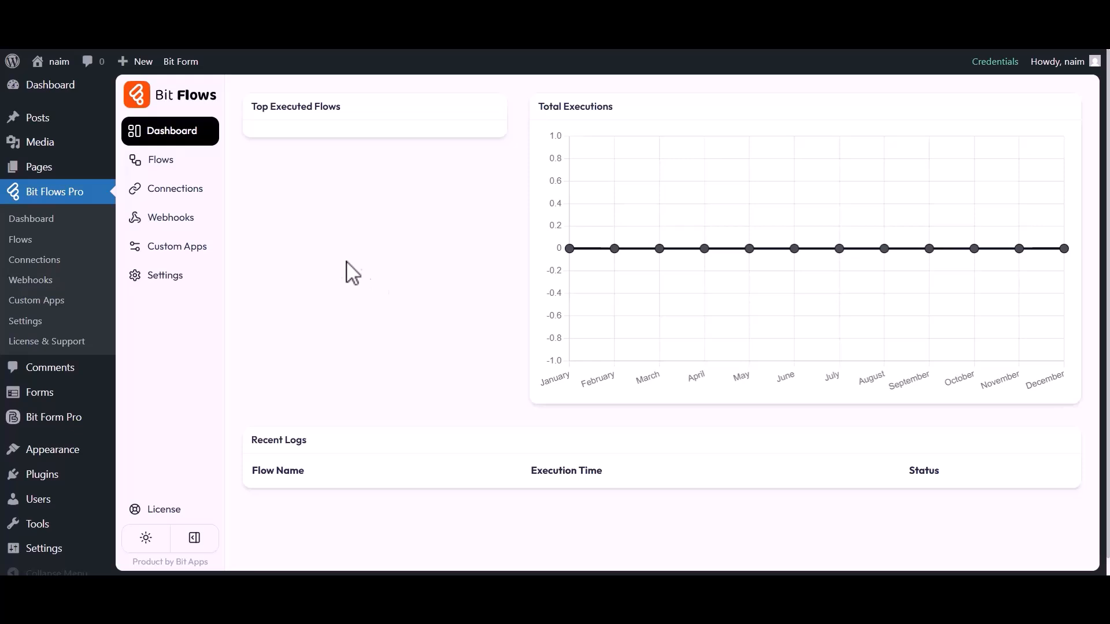
Create a blank flow titled "HappyForm to MailBluster".
left_click(172, 165)
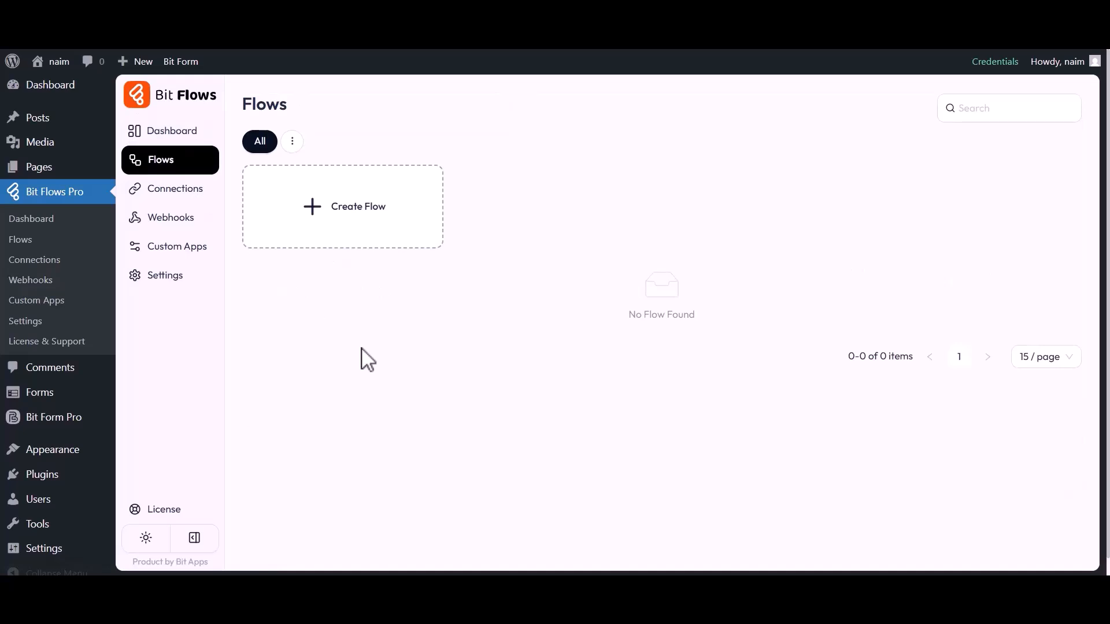
left_click(358, 218)
triple_click(445, 188)
type("HappyForm to MailBluster")
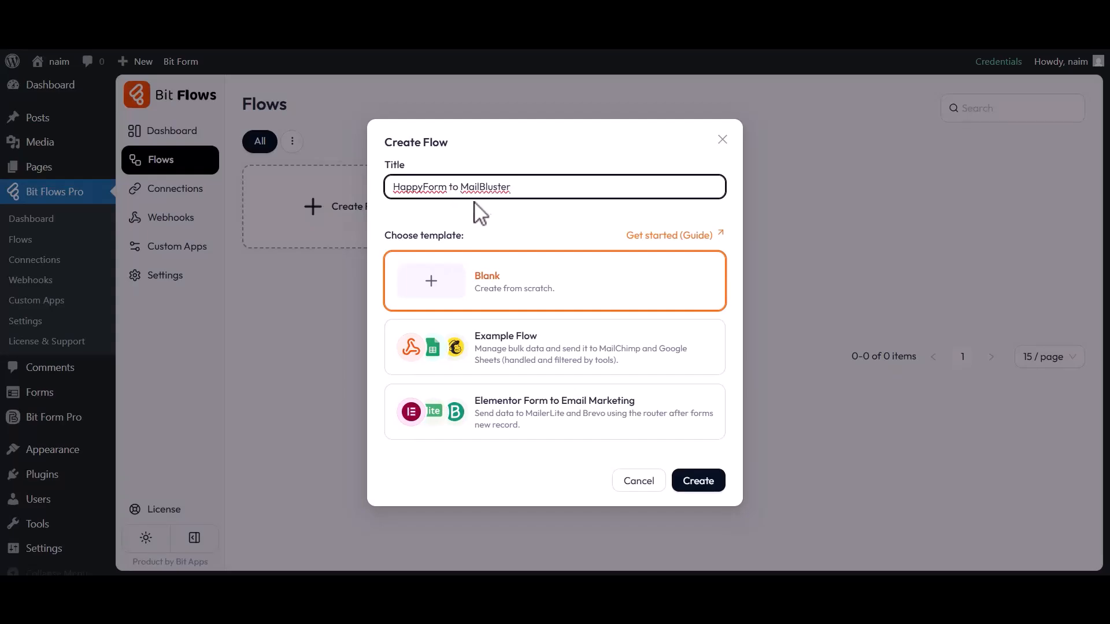
left_click(699, 484)
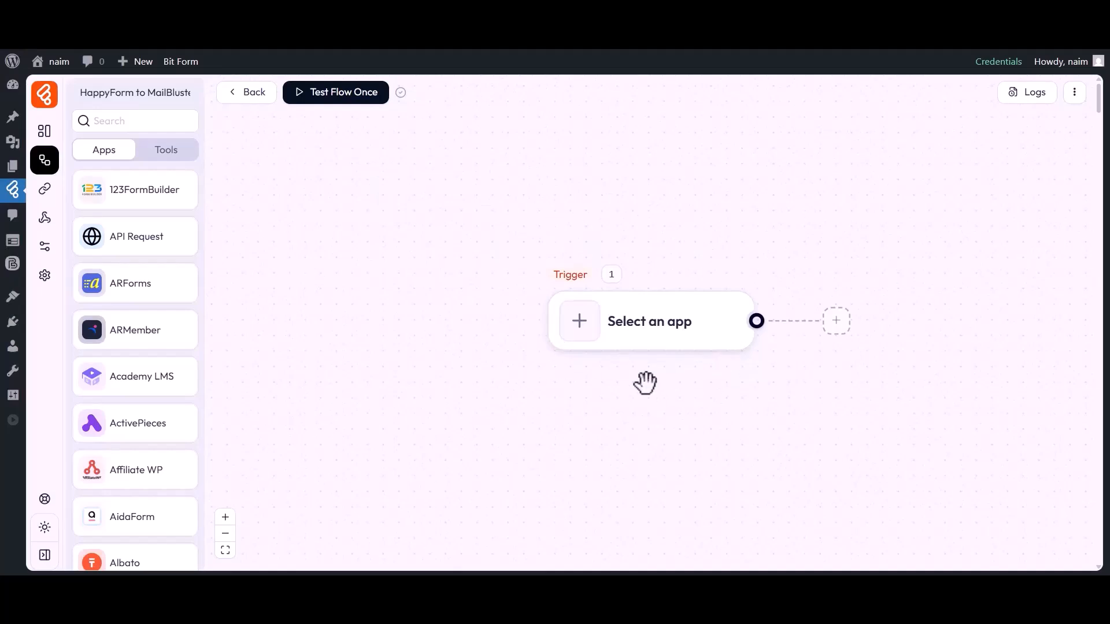
Set the flow's trigger to happyForm's Form Submission.
left_click_drag(645, 382, 538, 379)
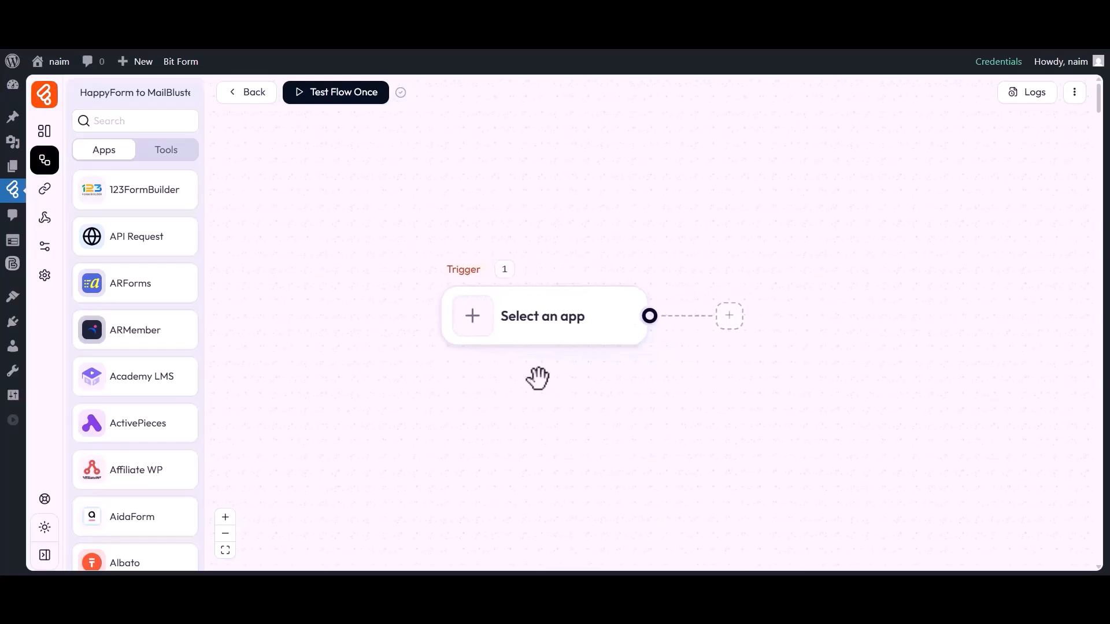
left_click(473, 322)
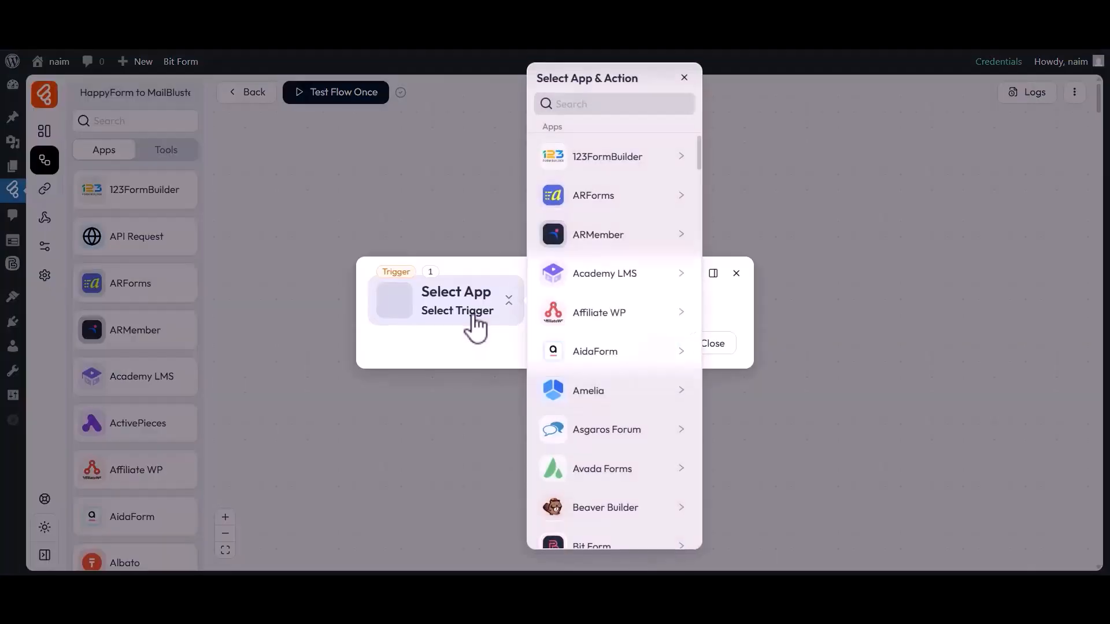
left_click(612, 106)
type("HappyForm")
left_click(587, 162)
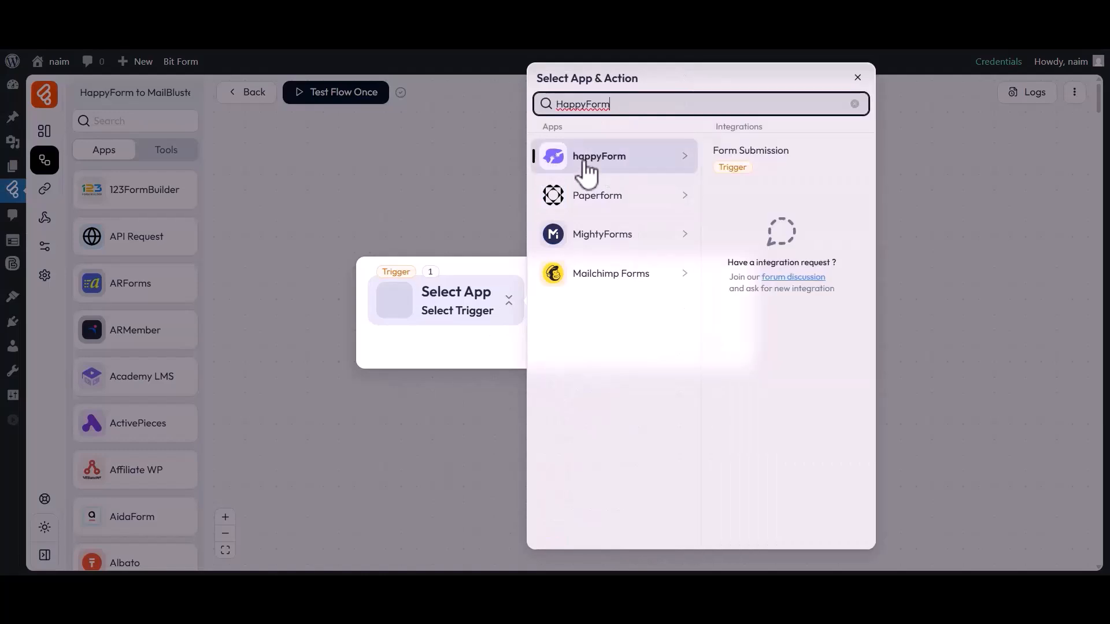
left_click(714, 161)
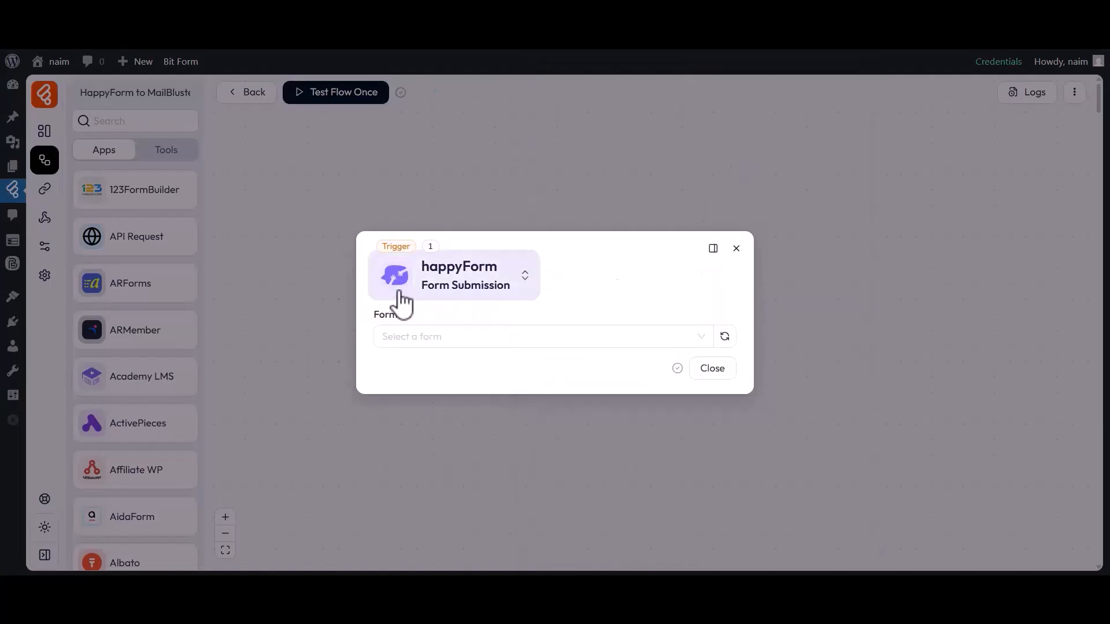
Choose Simple Contact Form as the trigger's form and start listening for a response.
left_click(404, 335)
left_click(410, 389)
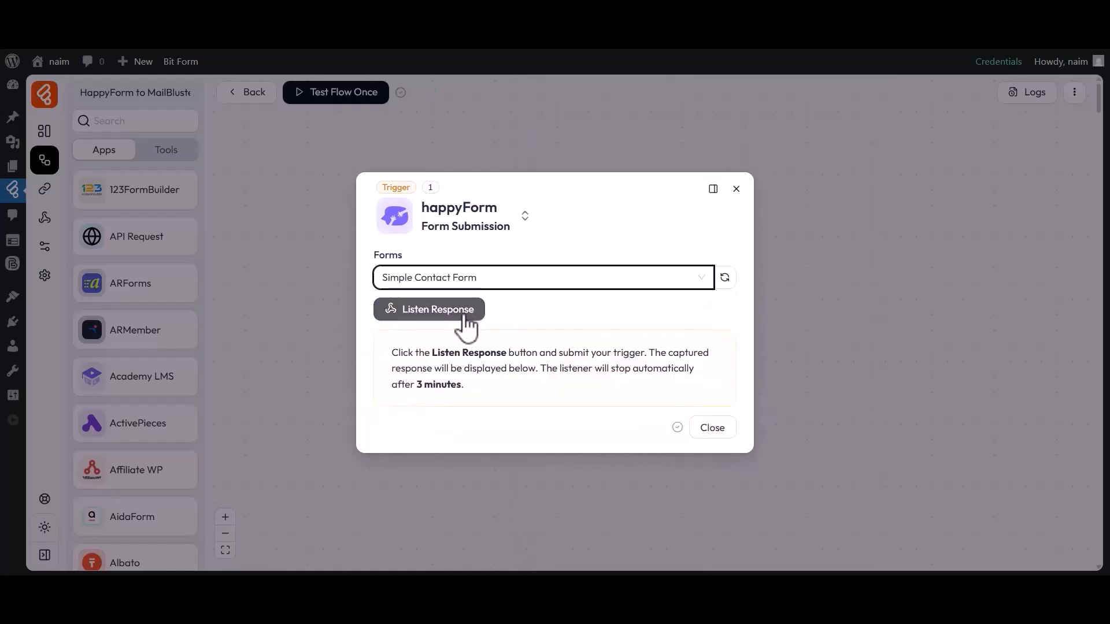
left_click(435, 317)
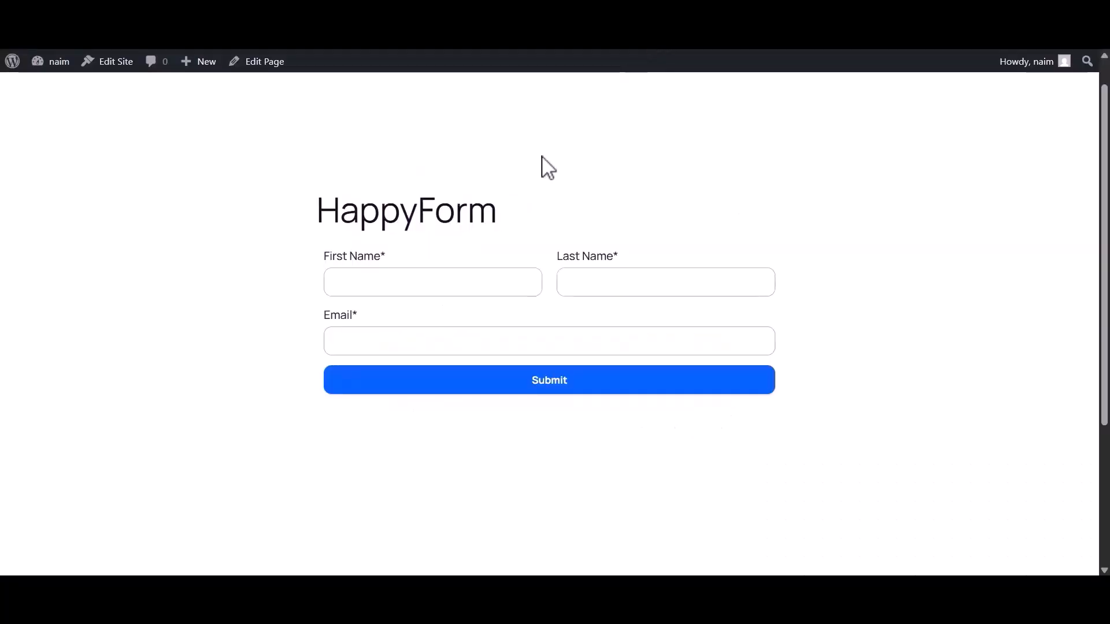
Submit the contact form with first name "Bit", last name "Apps" and the contact's e-mail, and close the trigger settings.
left_click(408, 286)
type("Bit")
left_click(601, 293)
type("Apps")
left_click(447, 341)
left_click(546, 385)
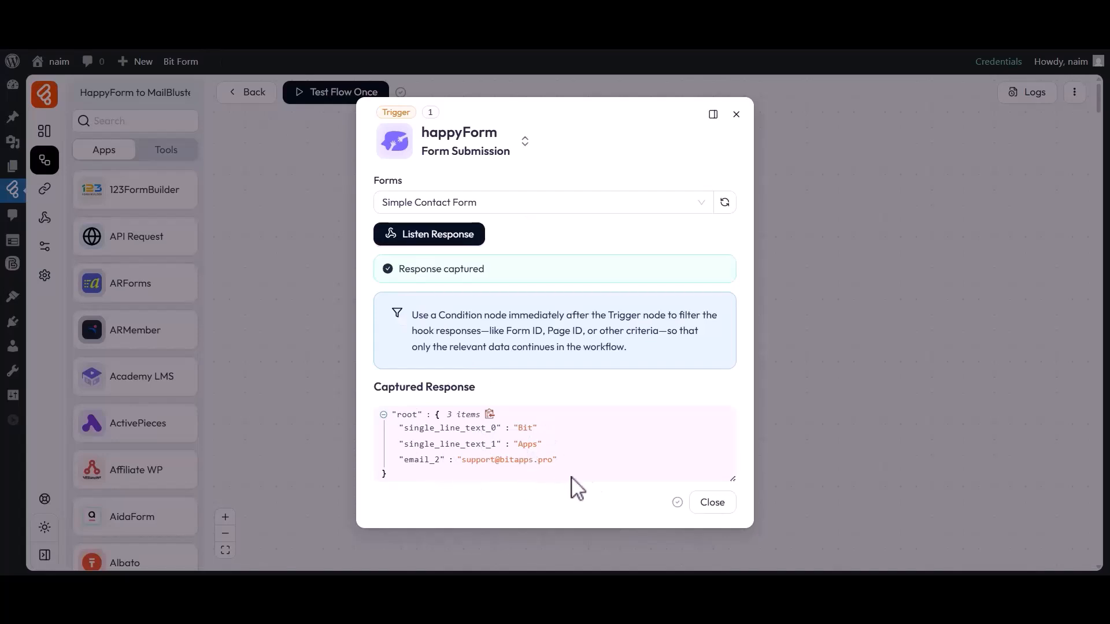
left_click(708, 503)
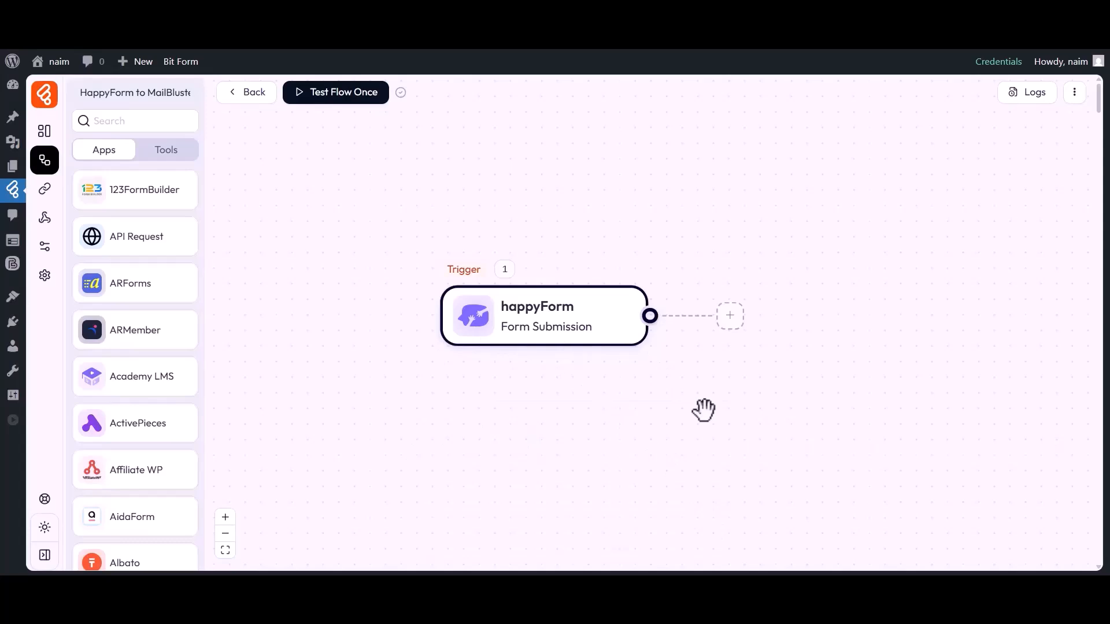
Add an action after the happyForm trigger and set it to MailBluster's Add Lead.
left_click(729, 315)
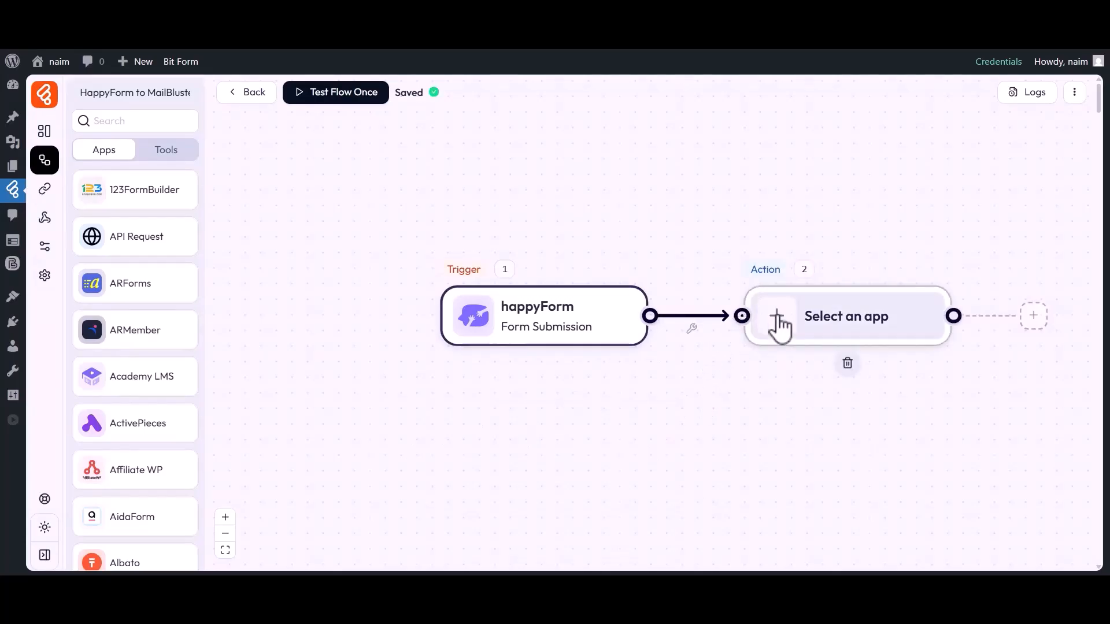
left_click(778, 319)
left_click(567, 105)
type("MailBluster")
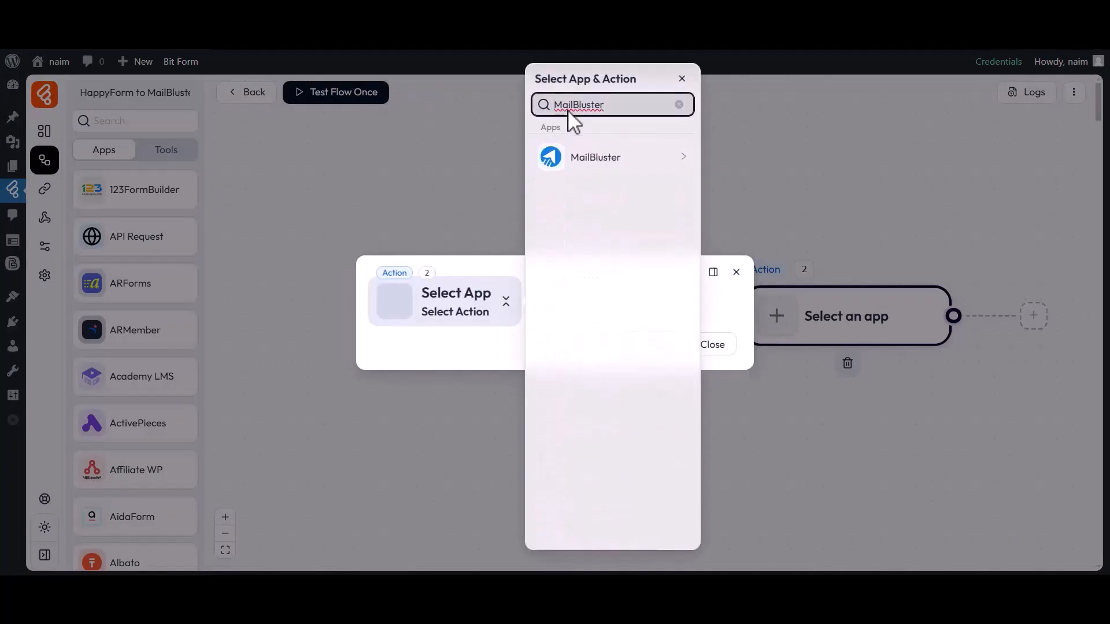
left_click(585, 163)
left_click(733, 157)
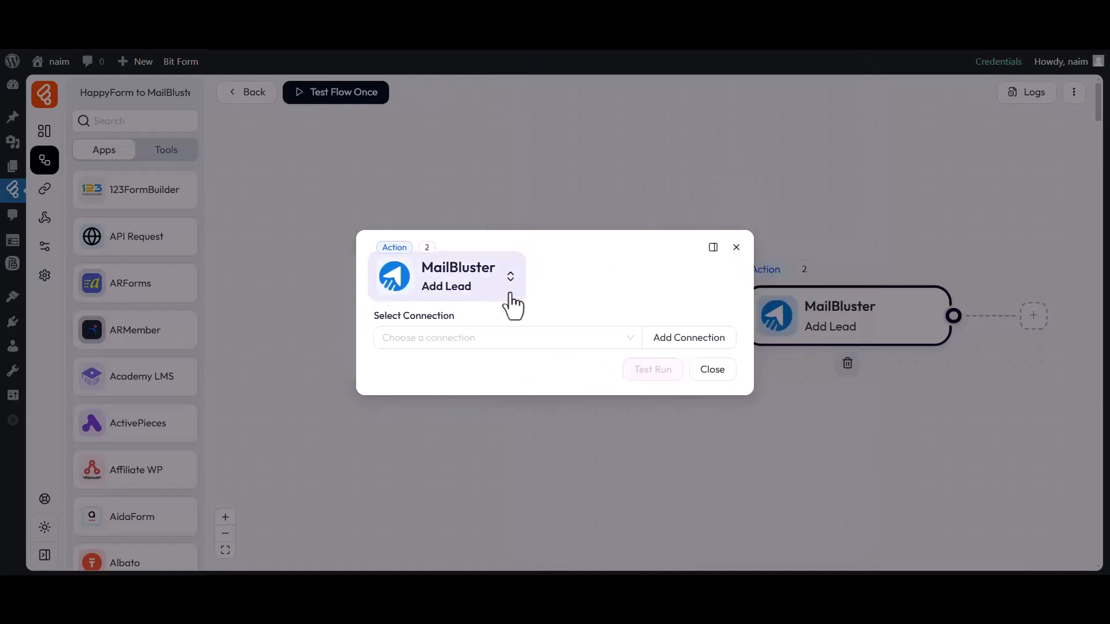
Start a new MailBluster connection for the action and name it "MailBluster connection 1".
left_click_drag(374, 319, 456, 320)
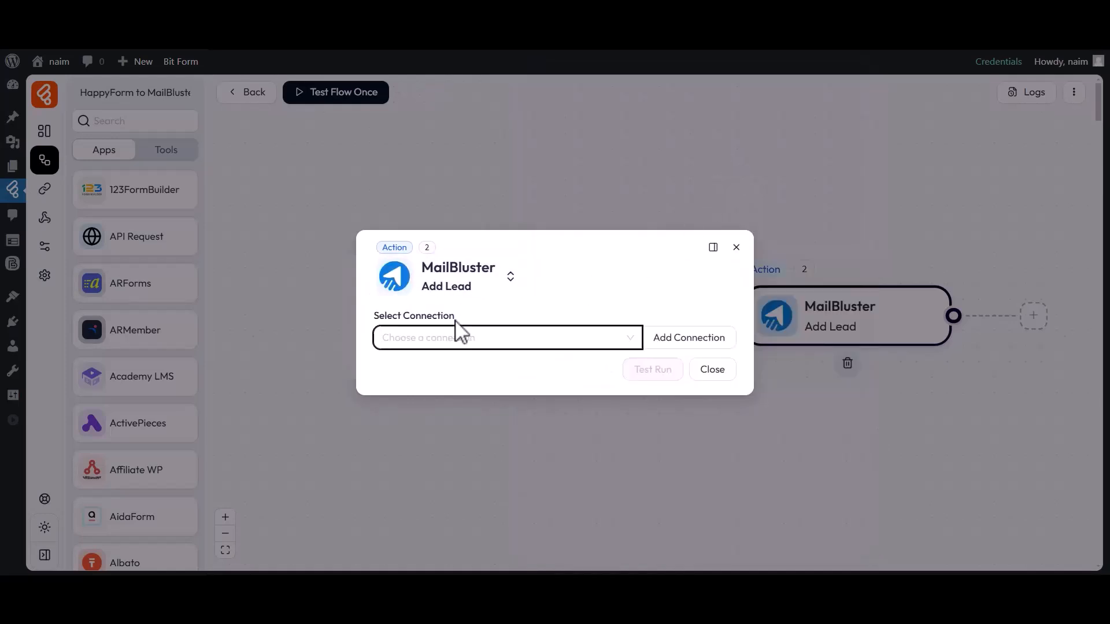
left_click(456, 340)
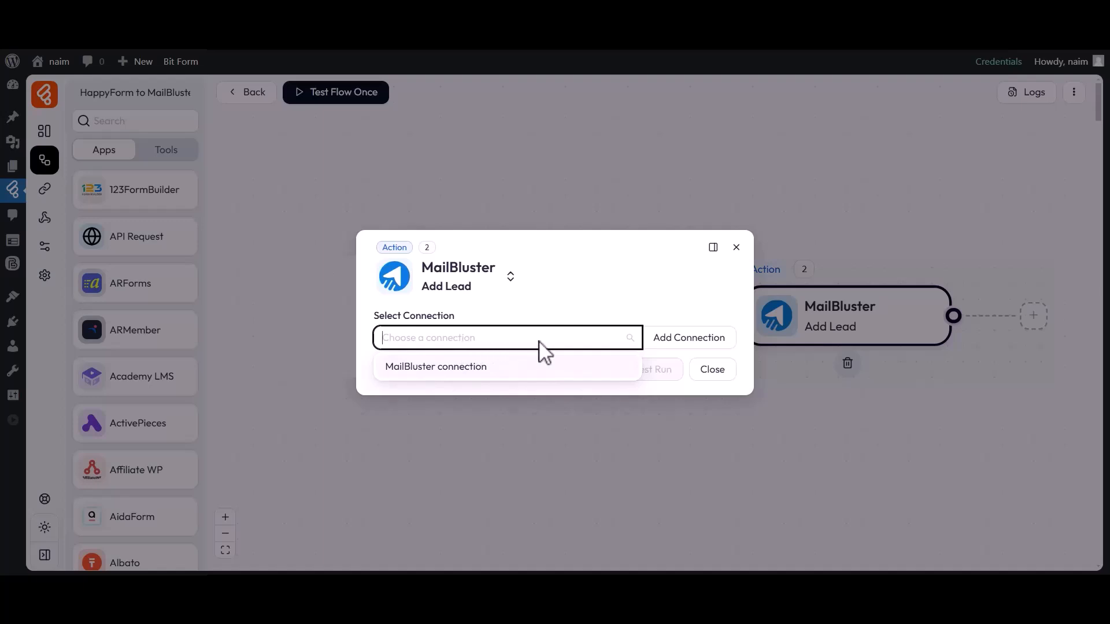
left_click(665, 340)
left_click_drag(750, 305, 842, 306)
left_click(773, 326)
left_click_drag(764, 327, 863, 330)
left_click(870, 329)
type("1")
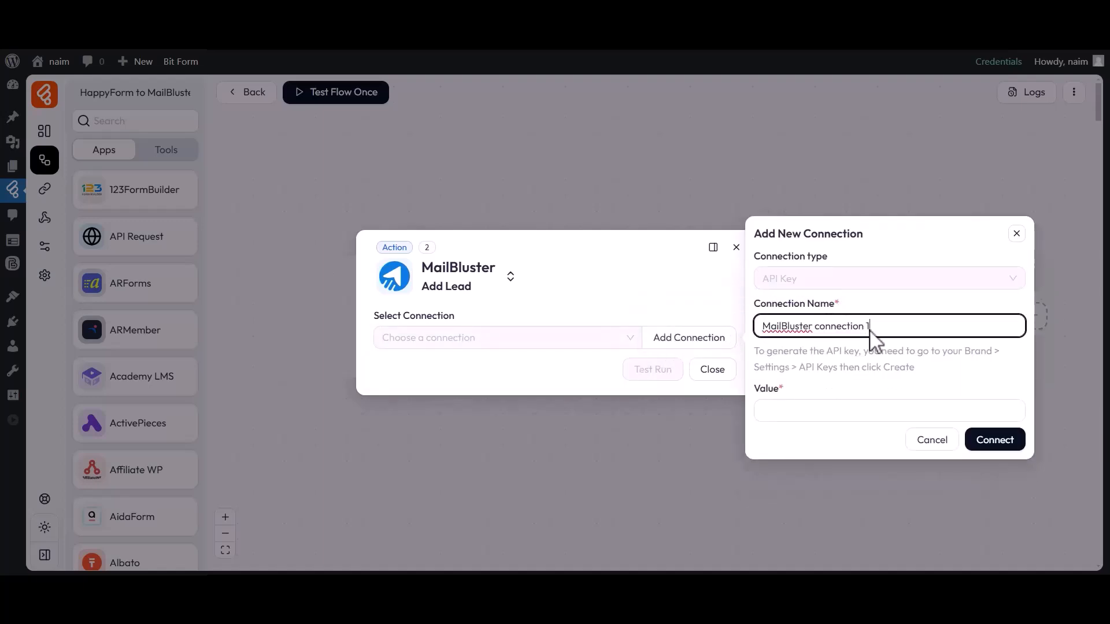
left_click(774, 408)
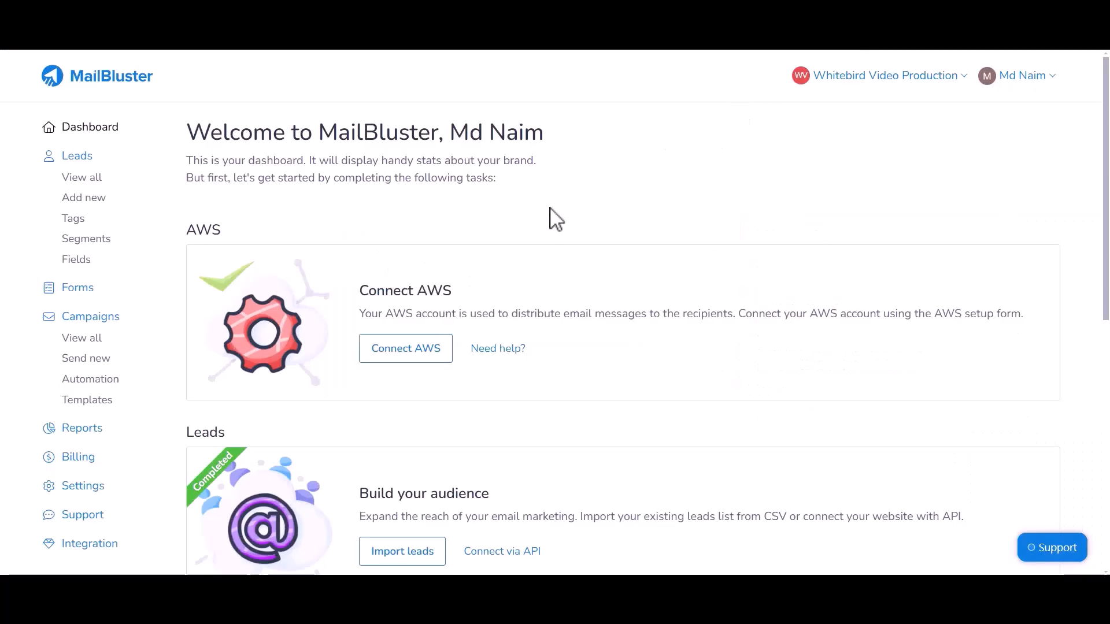
Switch to MailBluster, create an API key named "For Bit Flows" in the brand settings, and copy the key.
left_click(69, 487)
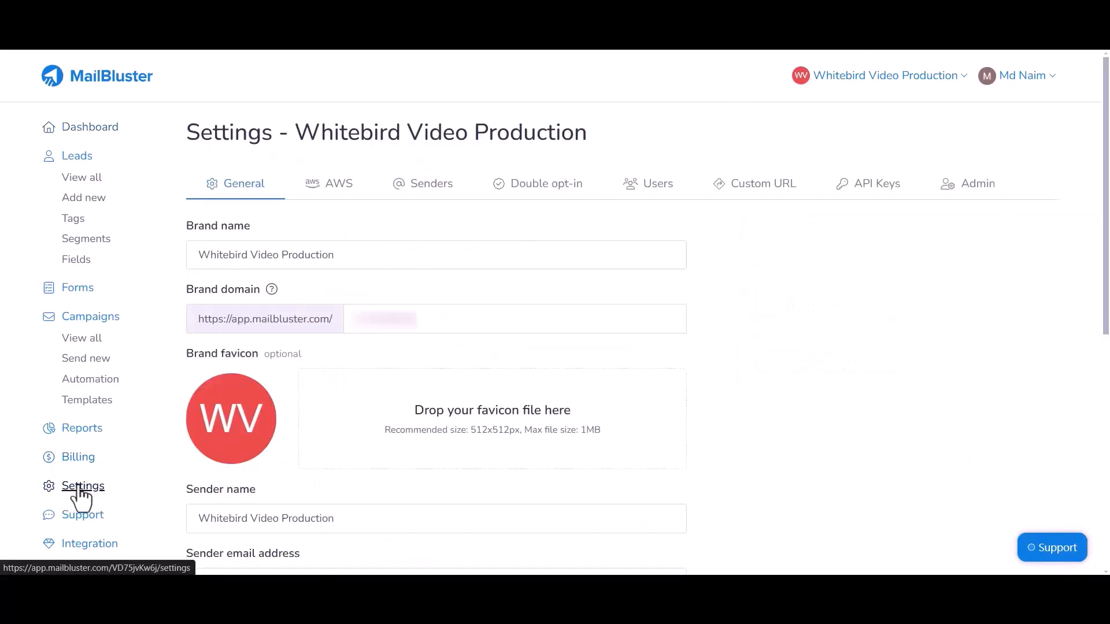
left_click(872, 193)
left_click(318, 233)
left_click(260, 267)
type("For Bit Flows")
left_click(224, 337)
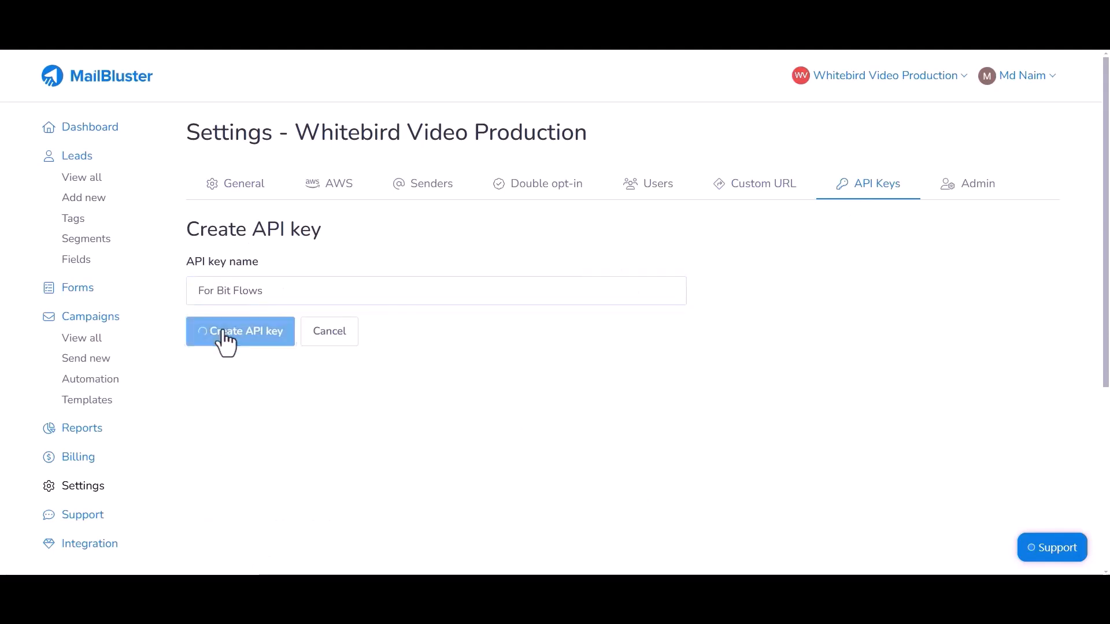
left_click_drag(486, 357, 541, 358)
left_click(537, 365)
left_click(583, 408)
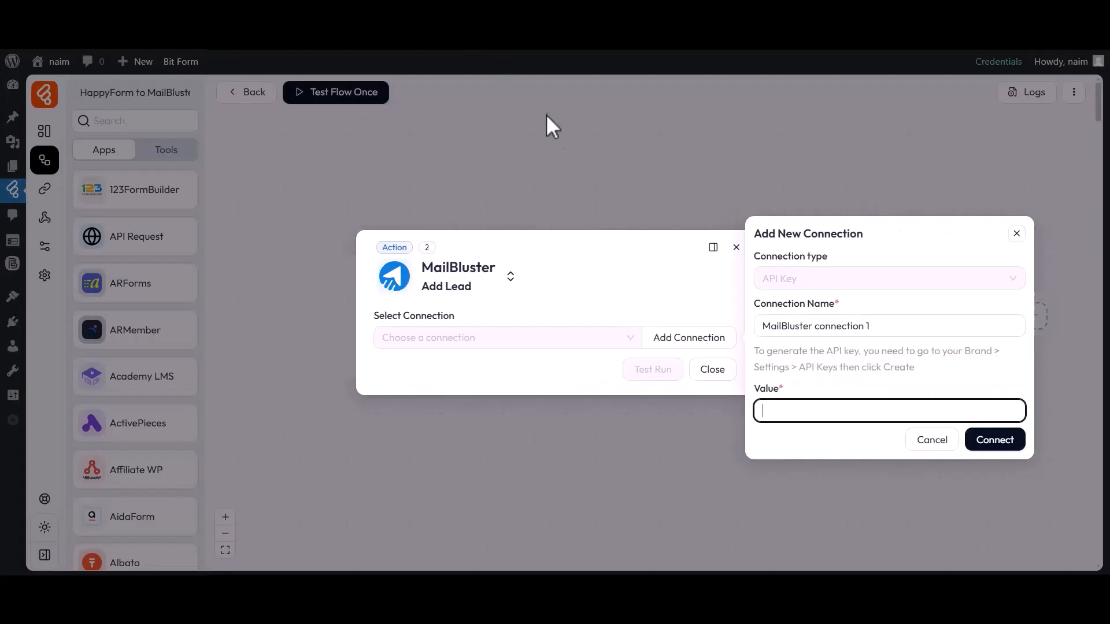
Back in Bit Flows, paste the API key as the new connection's value and connect it to MailBluster.
left_click(787, 405)
key("ctrl+v")
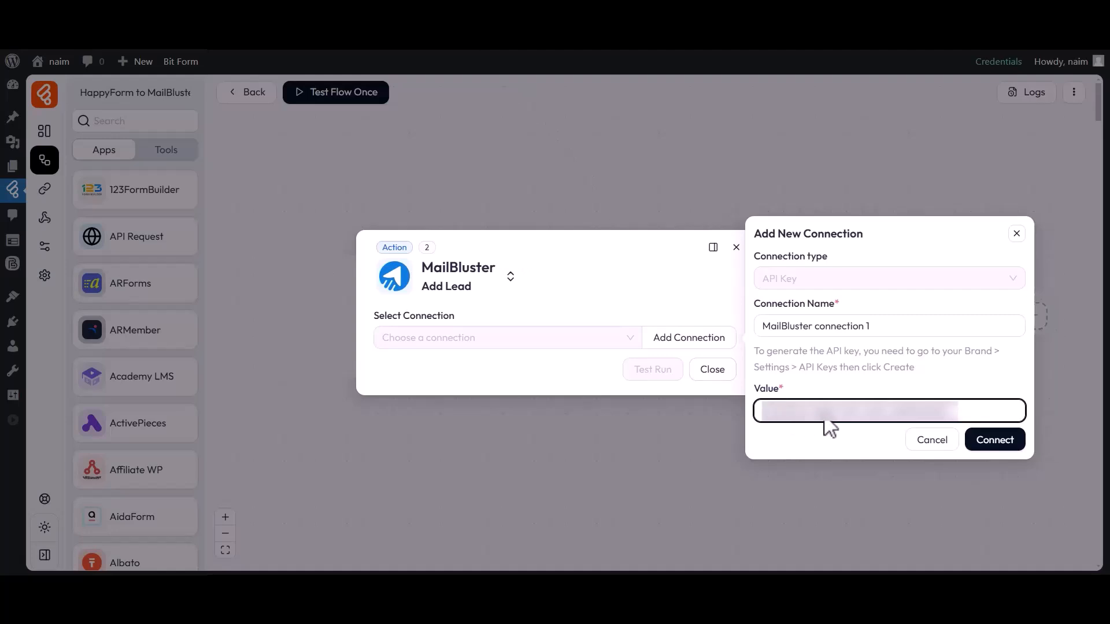
left_click(994, 443)
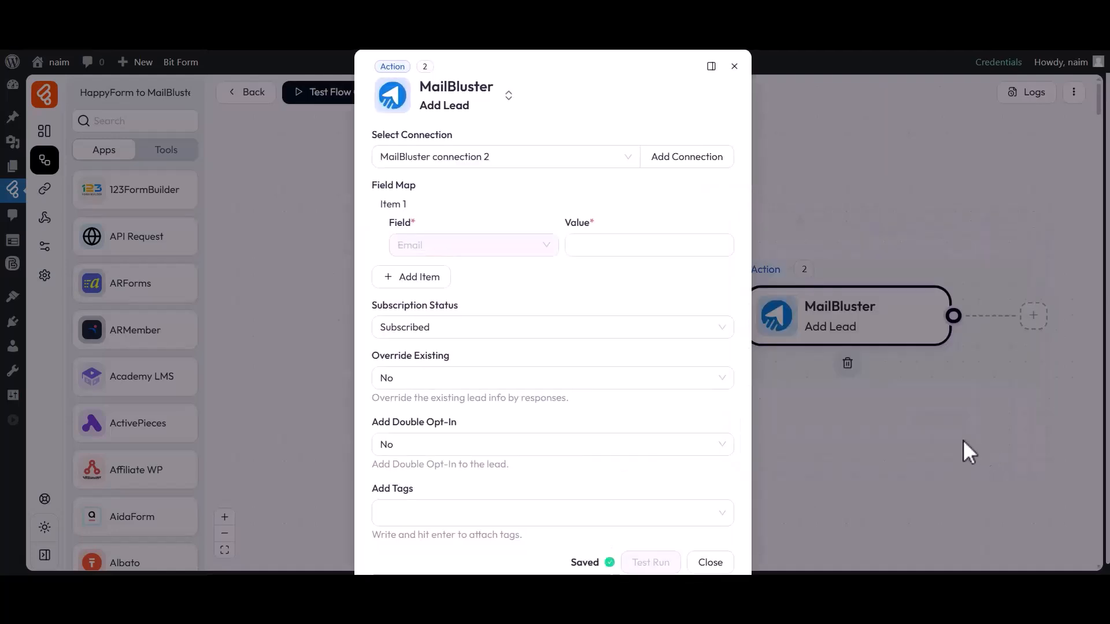
left_click_drag(372, 138, 456, 139)
left_click(455, 138)
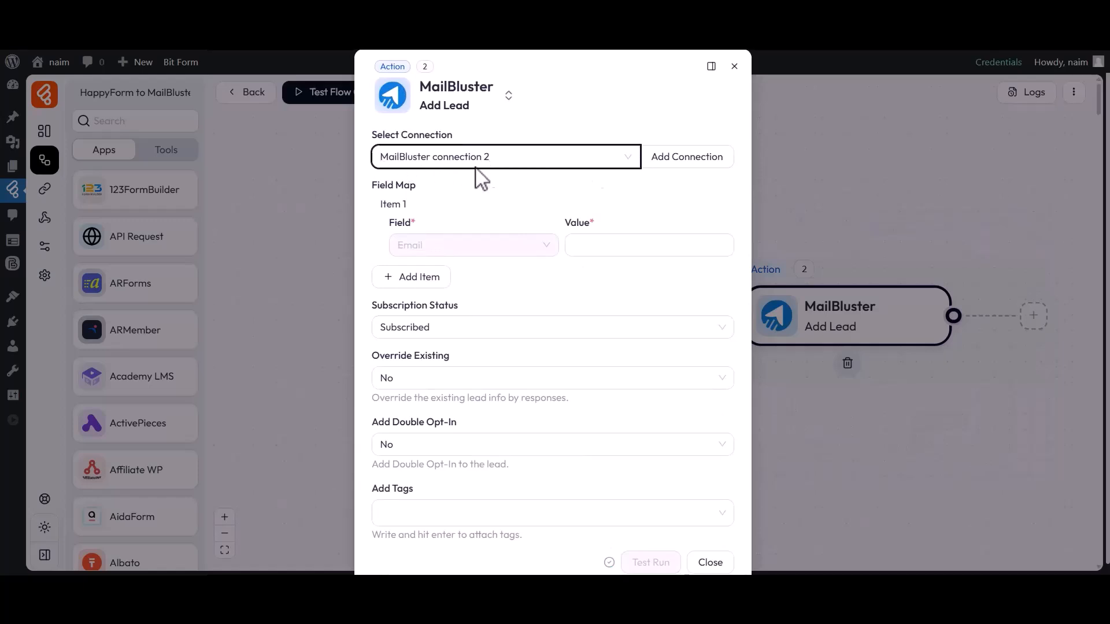
Map the lead's Email field to the form's email_2 value.
left_click_drag(373, 185, 418, 185)
left_click(648, 243)
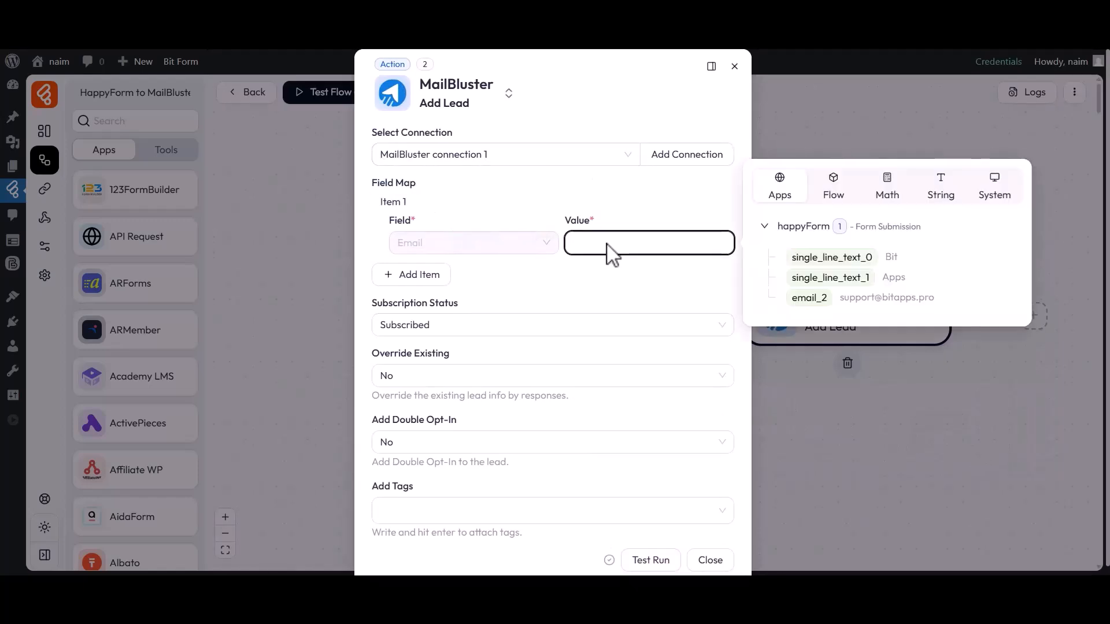
left_click(807, 297)
Add a First Name item to the field map and assign it the form's single_line_text_0 value.
left_click(411, 274)
left_click(448, 314)
left_click(433, 364)
left_click(611, 310)
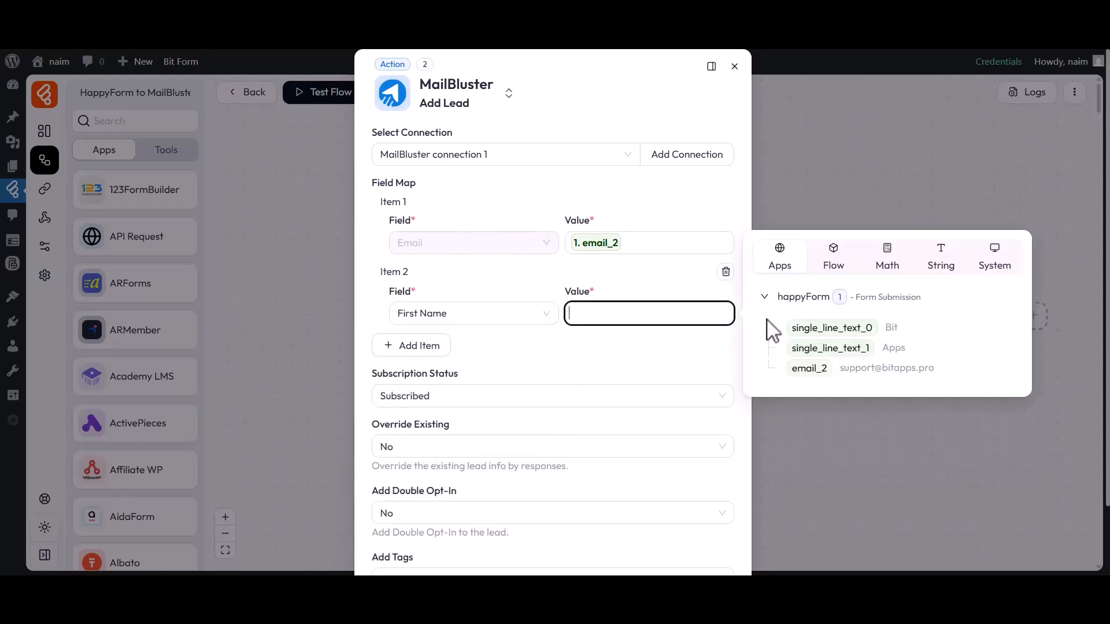
left_click(809, 328)
left_click(601, 360)
Add a Last Name item to the field map and assign it the form's single_line_text_1 value.
left_click(413, 345)
left_click(453, 385)
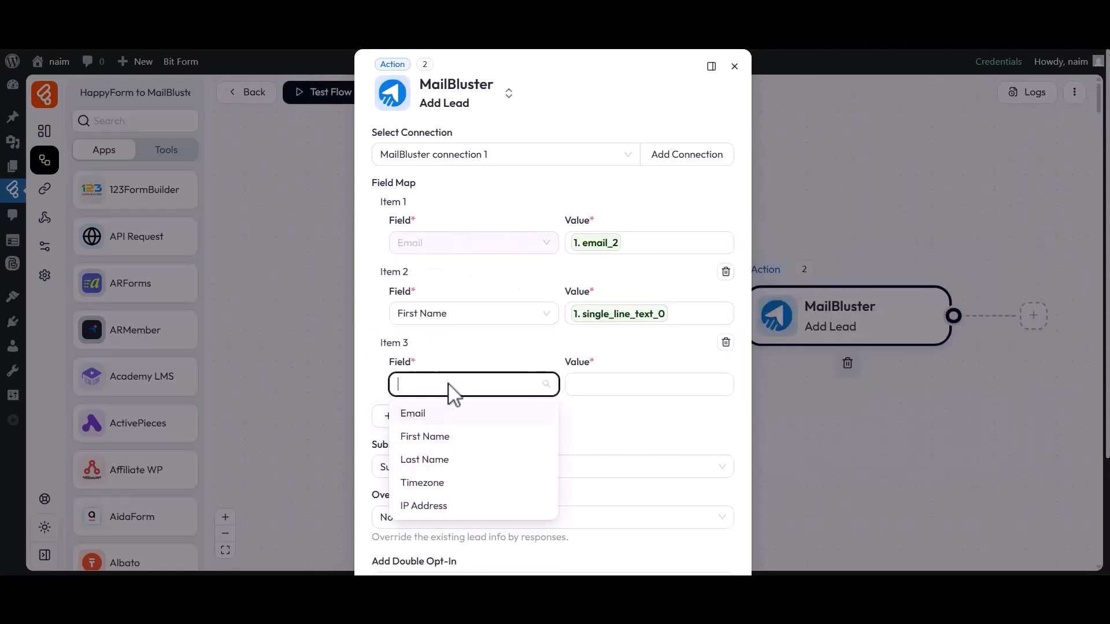
left_click(427, 460)
left_click(579, 386)
left_click(809, 419)
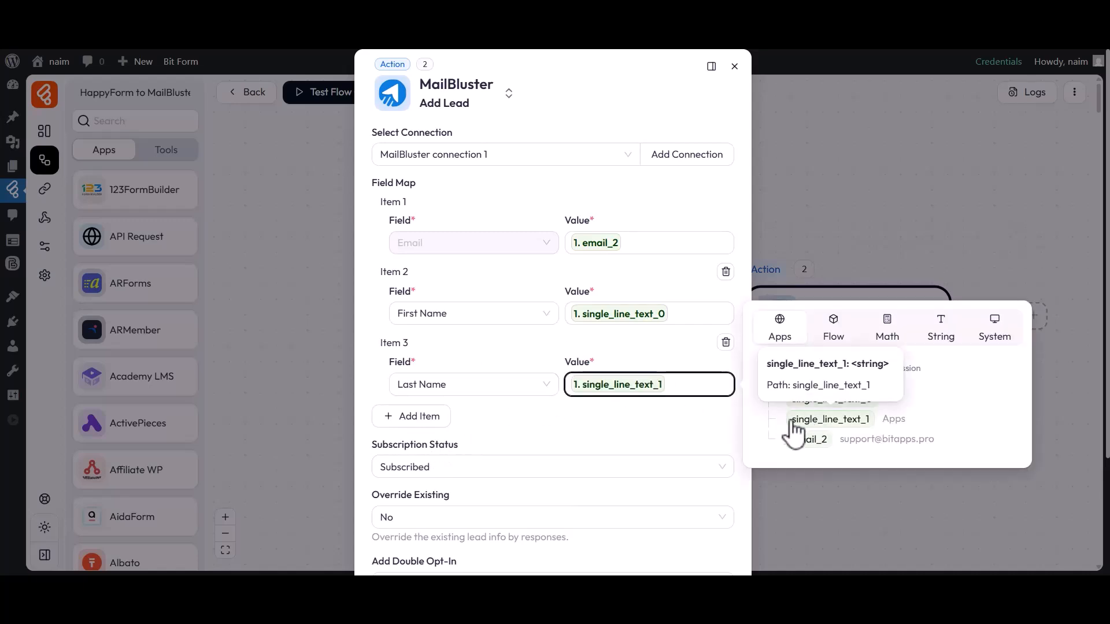
left_click(652, 419)
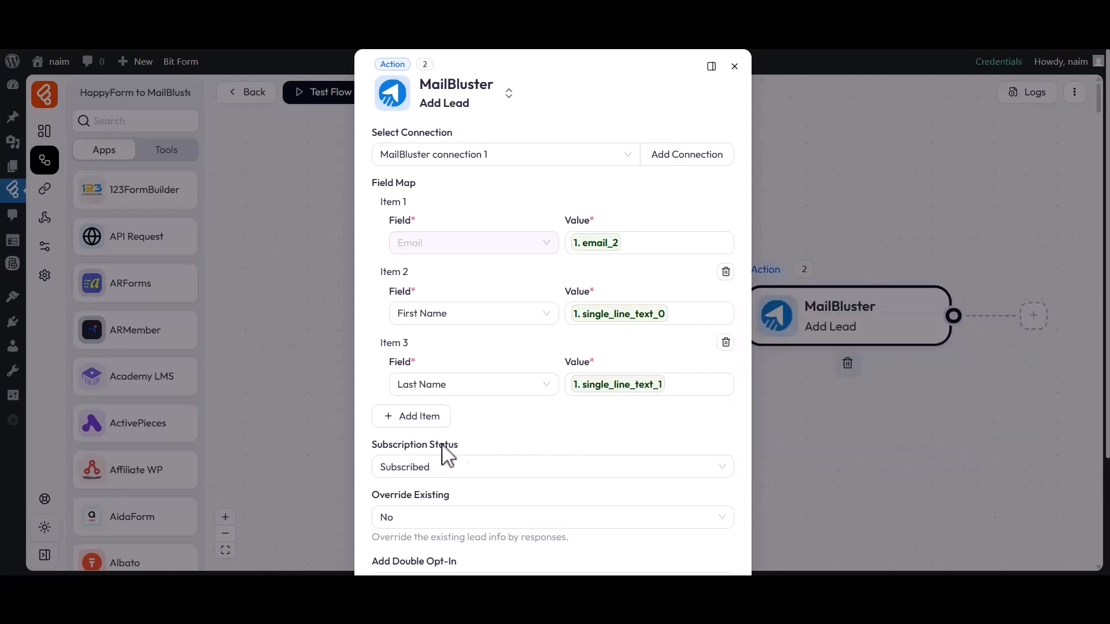
Set the lead's subscription status to Subscribed and Override Existing to No.
left_click_drag(371, 452, 461, 457)
left_click(438, 467)
left_click(415, 473)
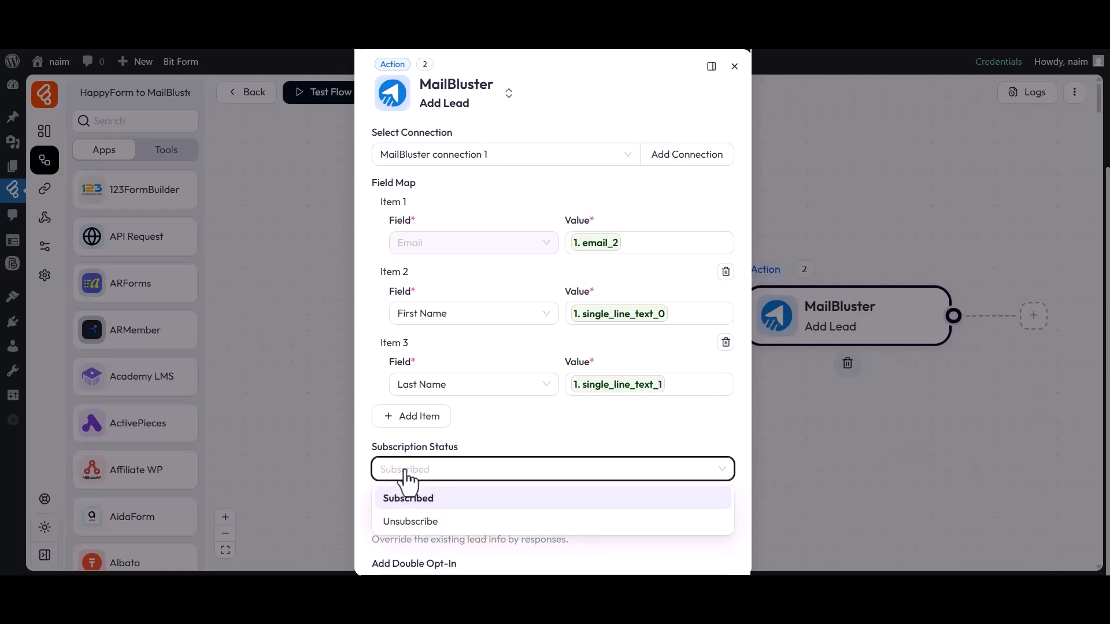
left_click(406, 500)
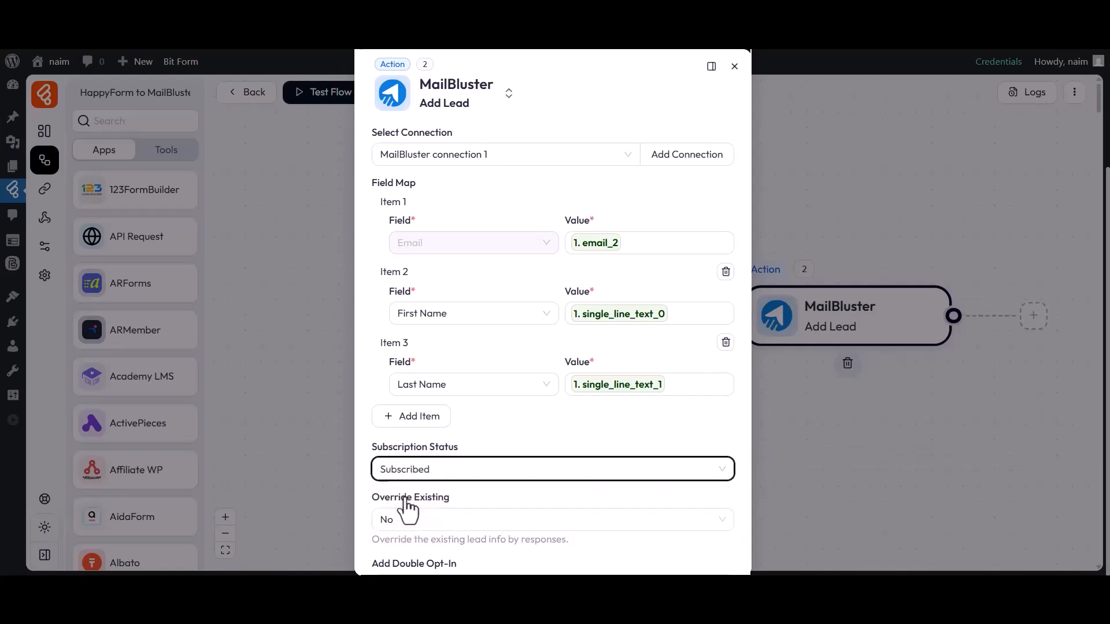
left_click_drag(371, 498, 460, 499)
left_click(453, 511)
left_click(408, 527)
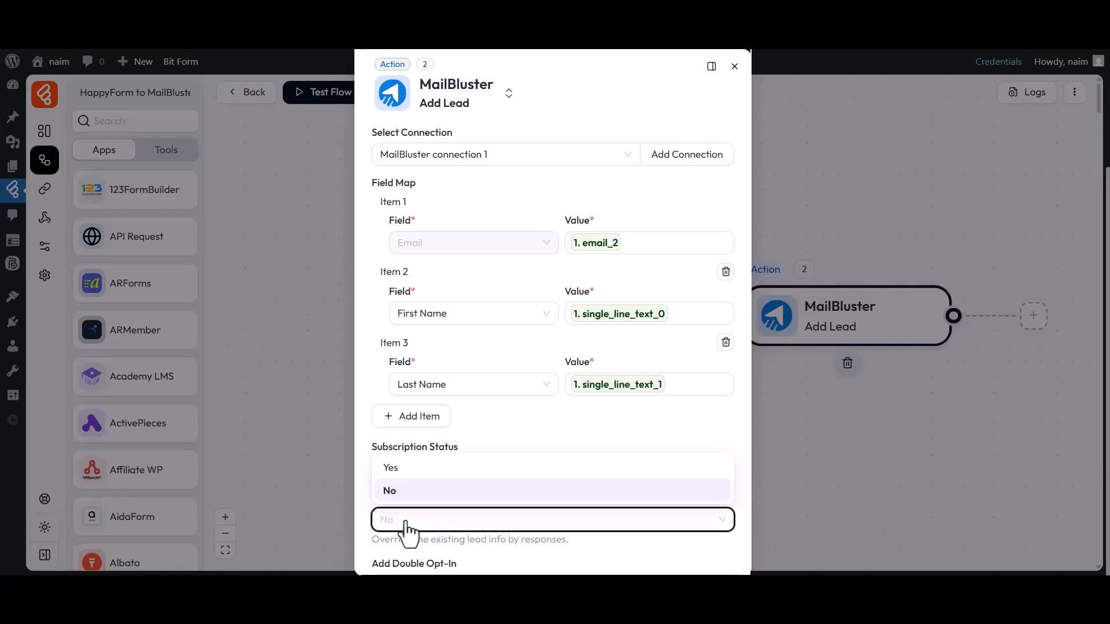
left_click(389, 492)
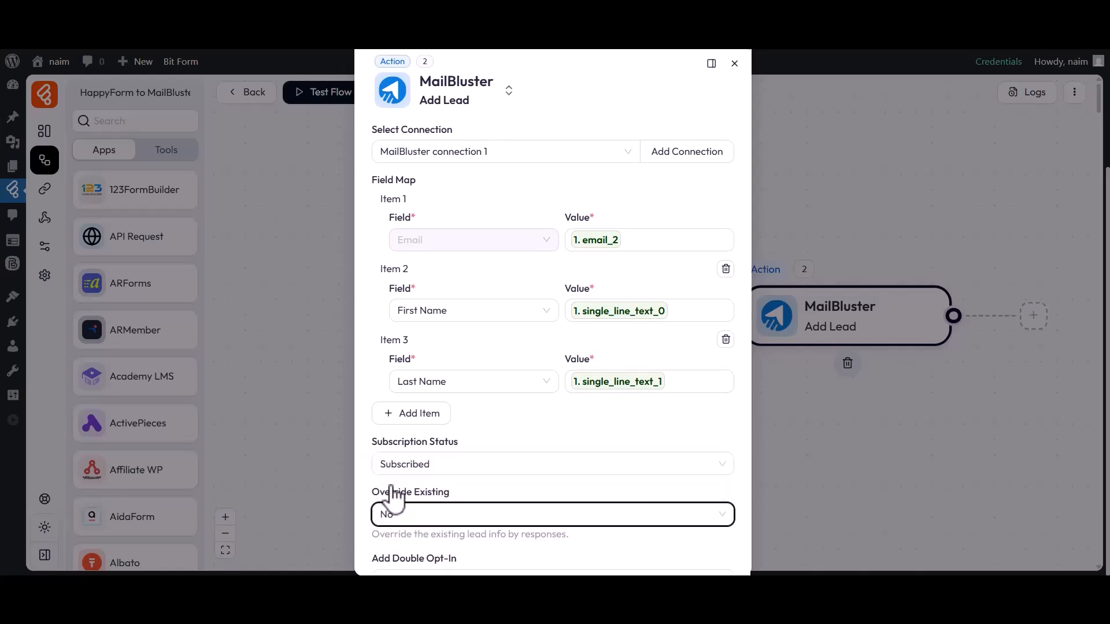
Set the lead's Add Double Opt-In option to No.
scroll(390, 500, "down", 3)
left_click_drag(372, 410, 446, 421)
left_click(458, 423)
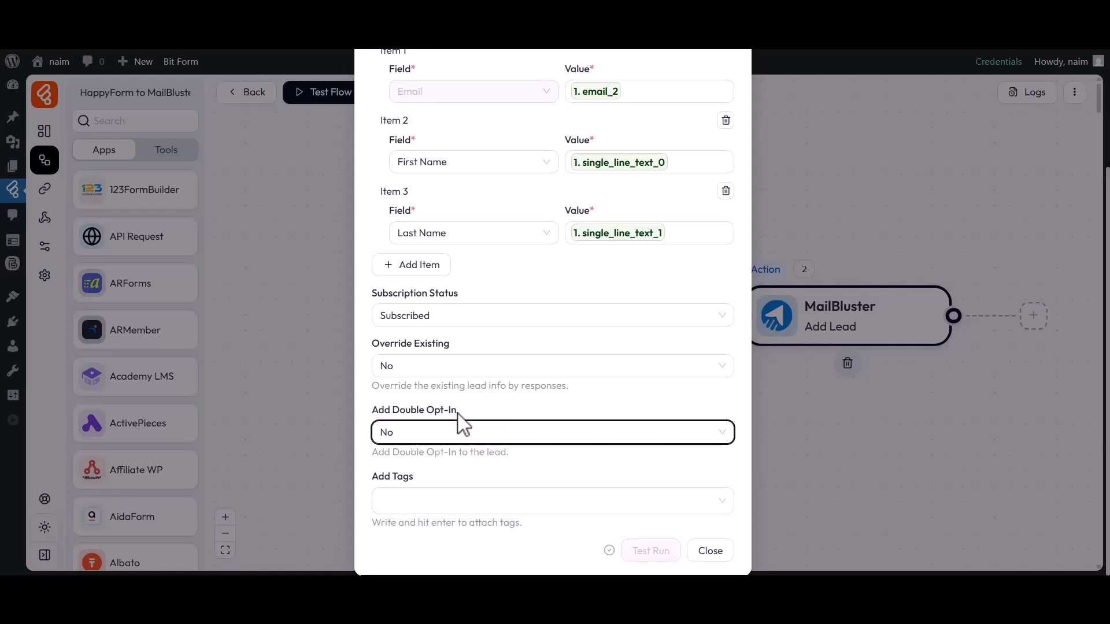
left_click(398, 438)
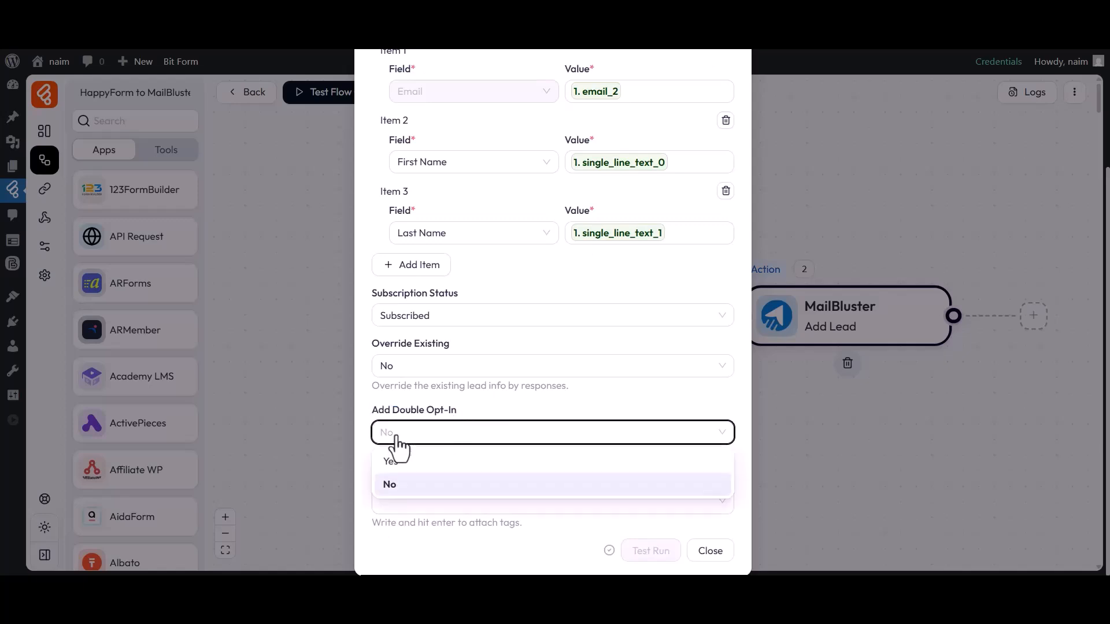
left_click(391, 485)
Attach the tag Tag-1 to the lead and close the MailBluster action's settings.
left_click(415, 483)
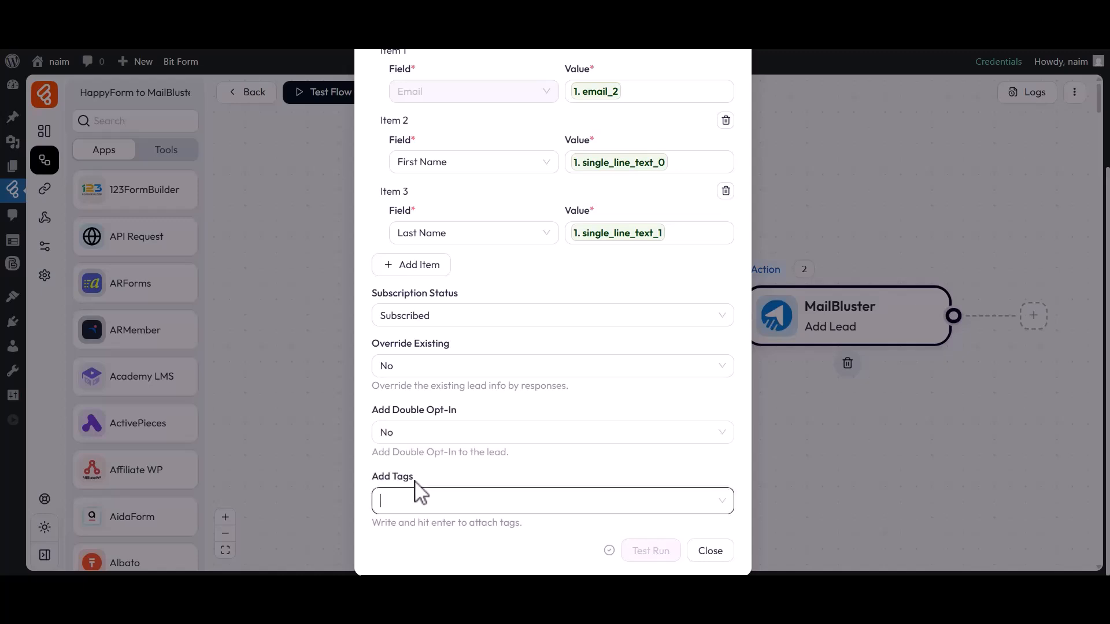
left_click(406, 508)
type("Tag-1")
left_click(386, 473)
left_click(439, 531)
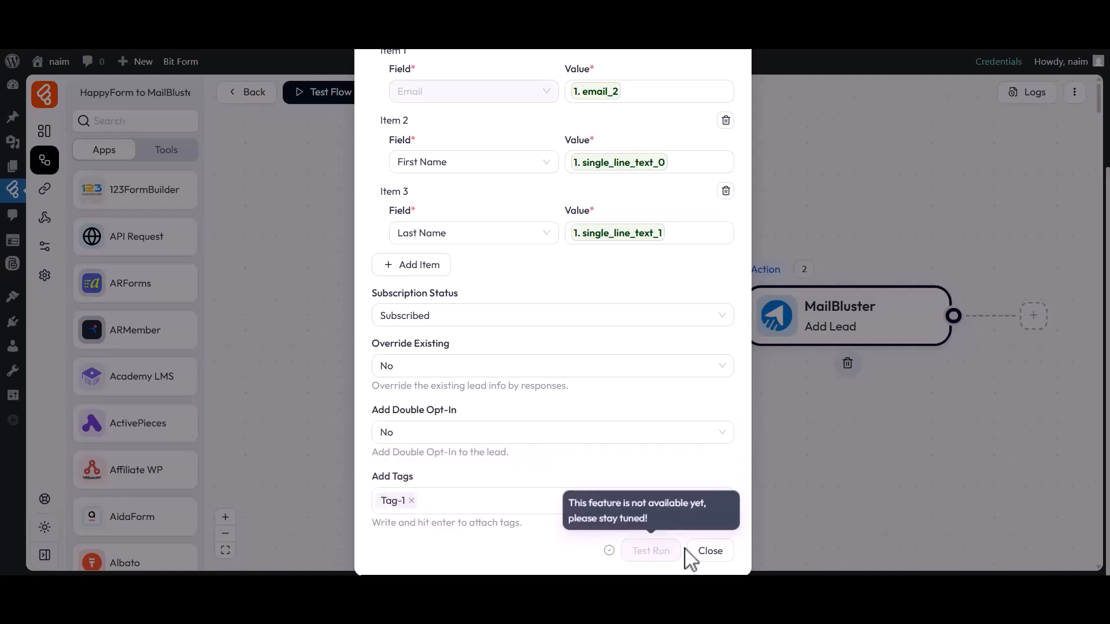
left_click(690, 551)
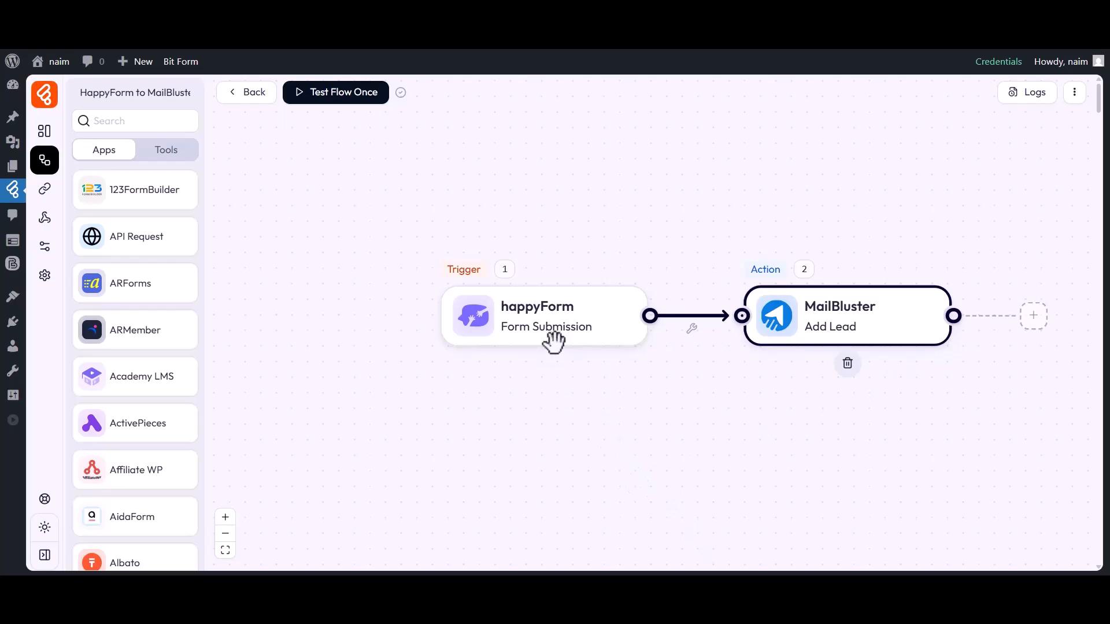
Start a one-time flow test and submit the HappyForm page with first name Bit, last name Apps and the contact's email.
left_click(354, 97)
left_click(342, 125)
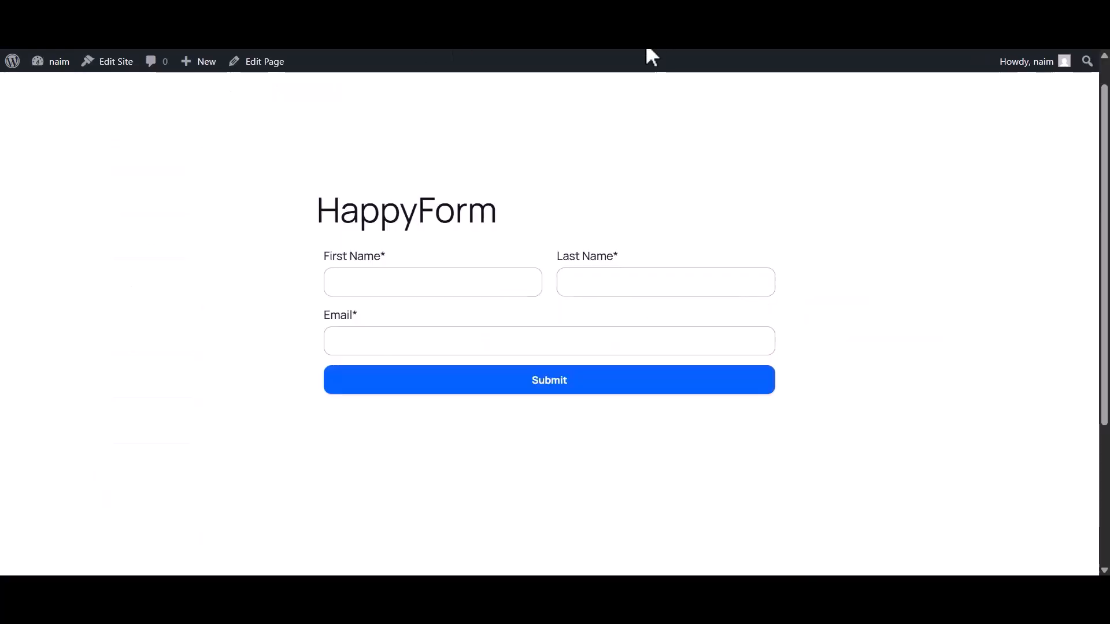
left_click(430, 282)
type("Bit")
left_click(603, 288)
type("Apps")
left_click(451, 347)
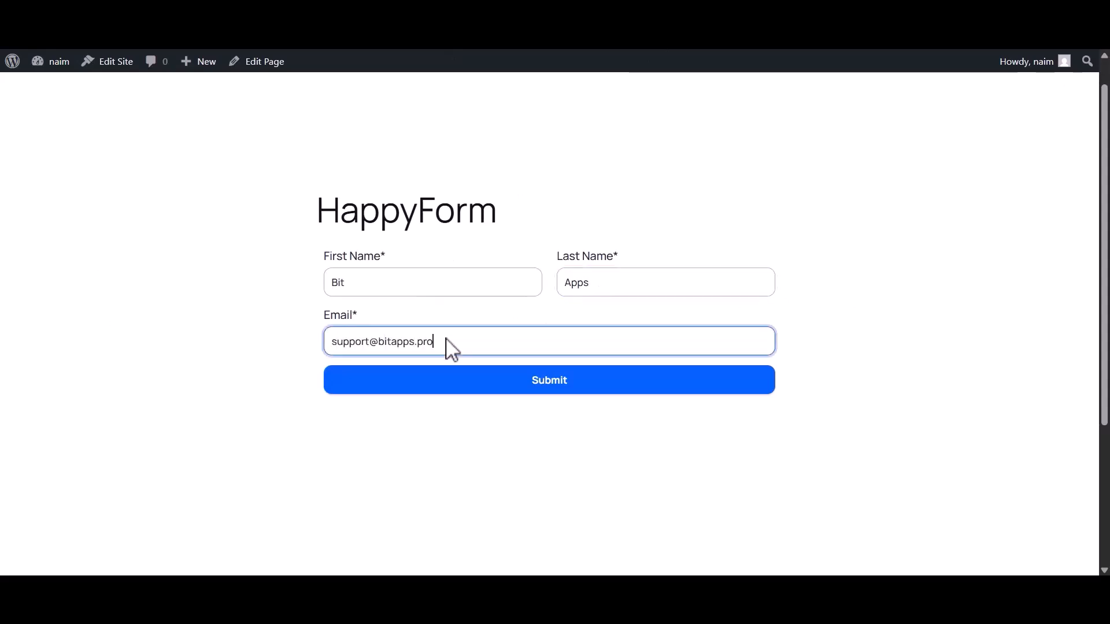
left_click(519, 383)
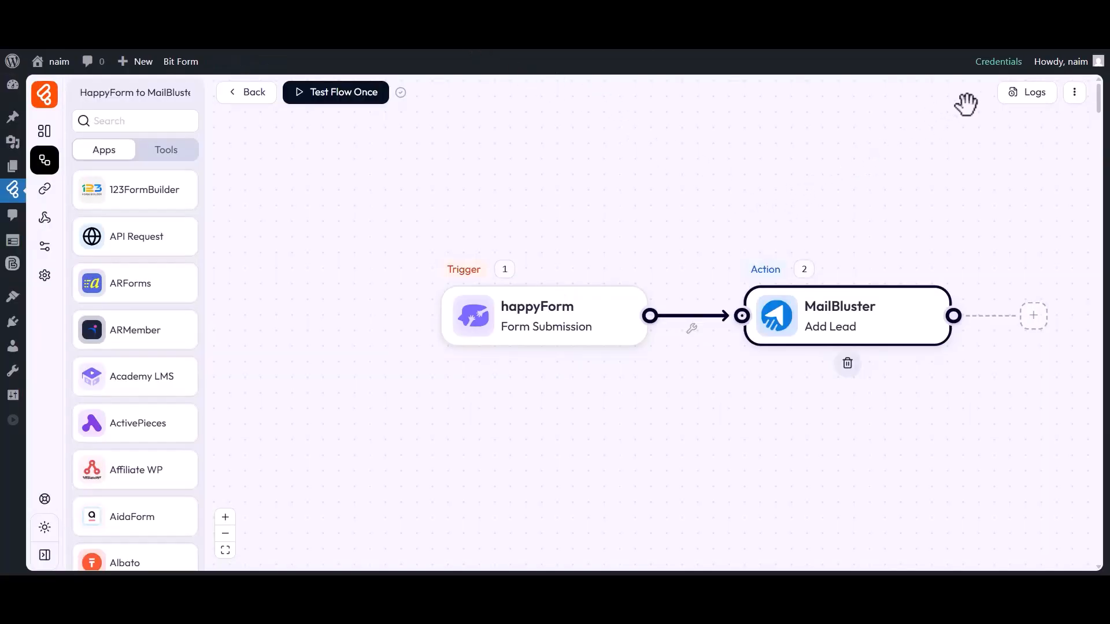
Check the test run's status in the flow logs and inspect the input data sent by its MailBluster node.
left_click(1034, 93)
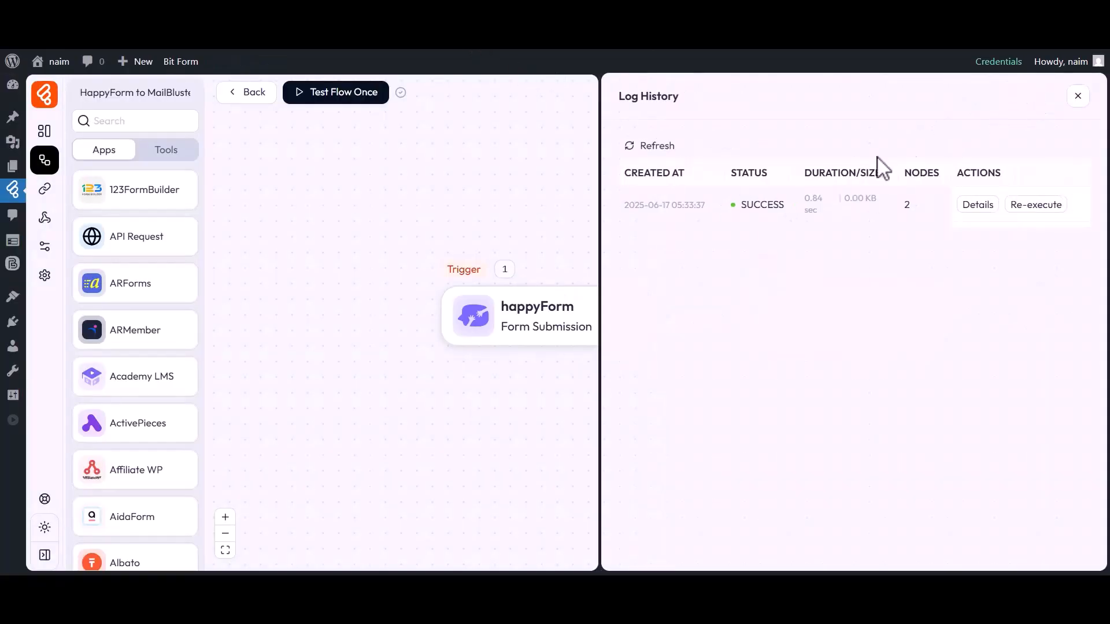
left_click_drag(740, 206, 787, 213)
left_click(789, 213)
left_click(976, 205)
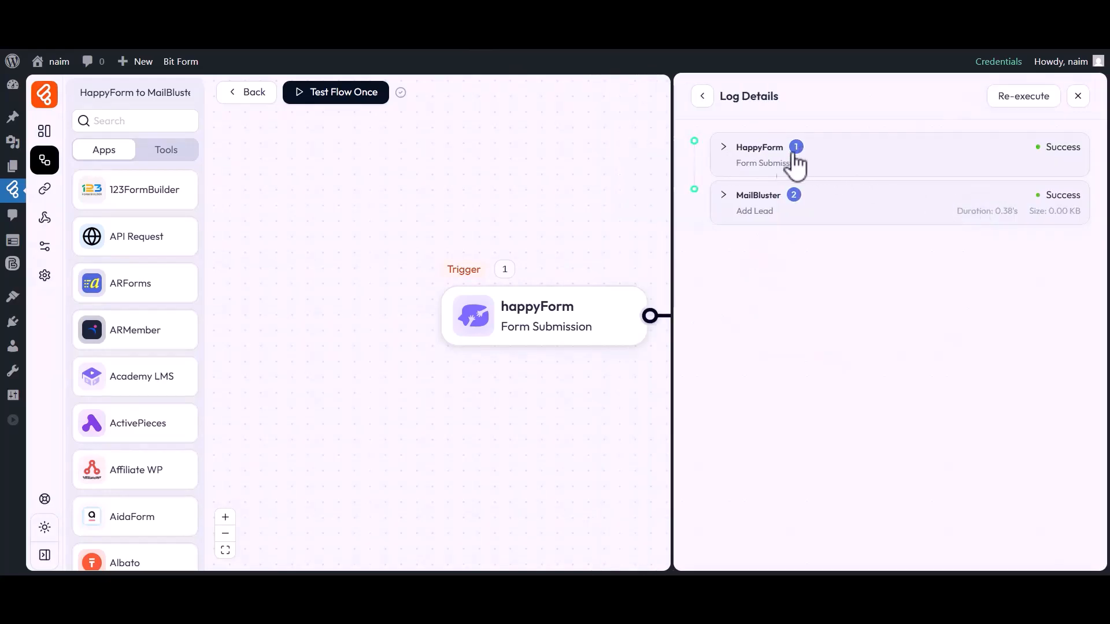
left_click(766, 344)
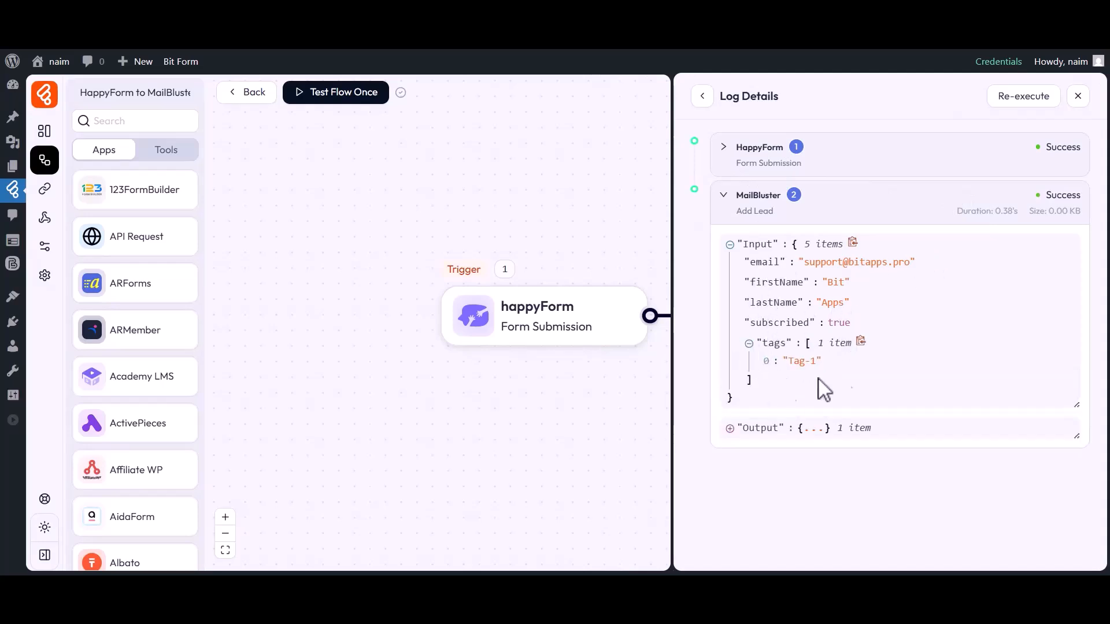
left_click(1076, 96)
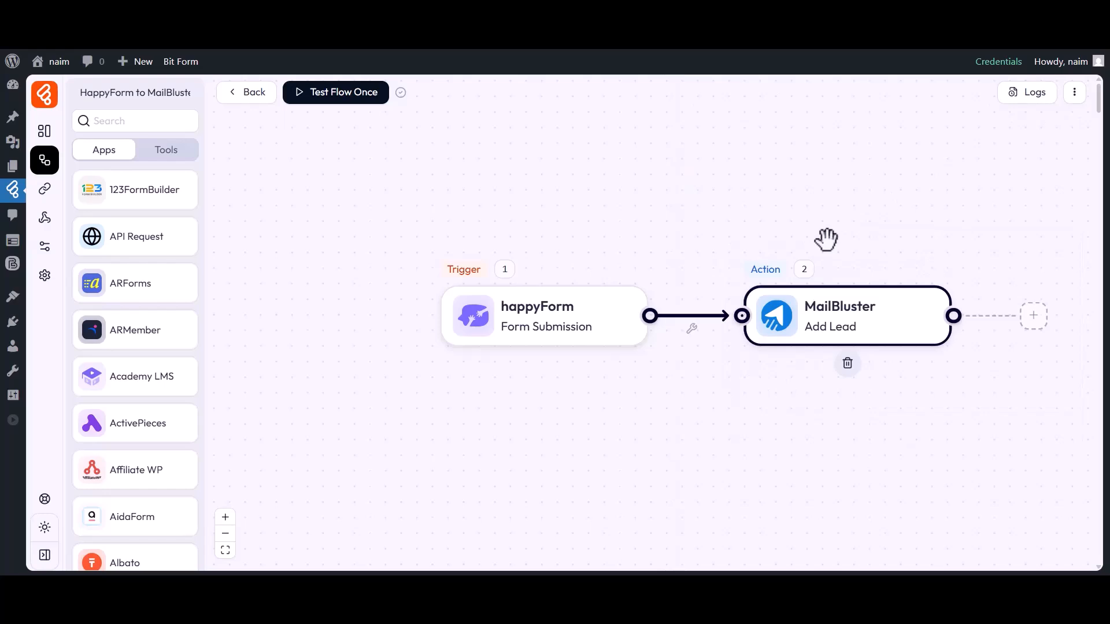
Switch to MailBluster and view the list of all leads to check for the submitted contact.
left_click(765, 36)
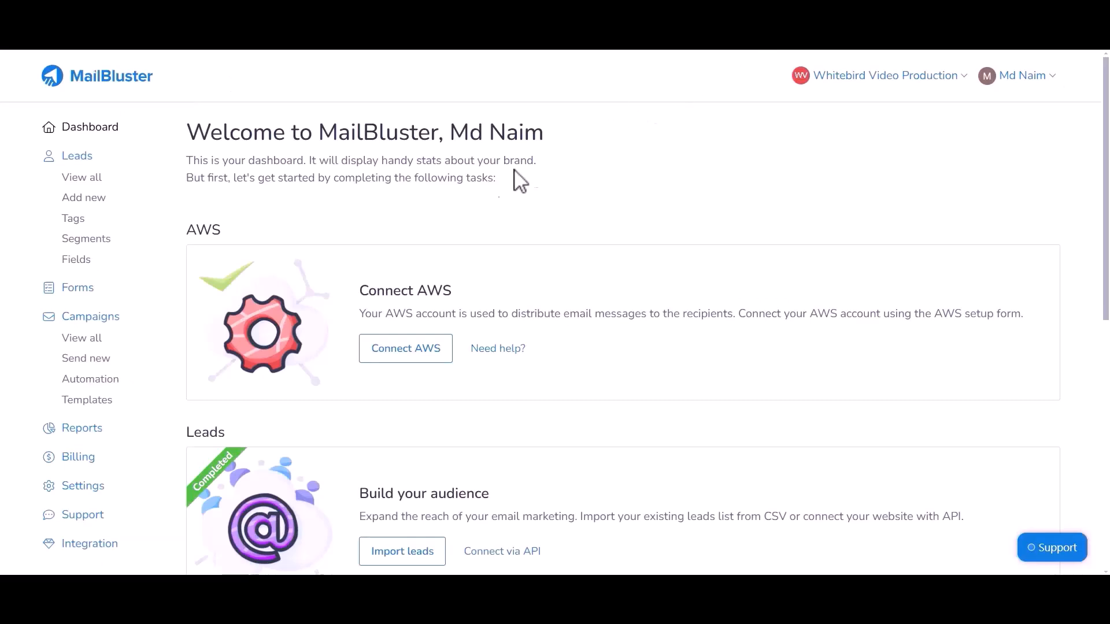
left_click(81, 179)
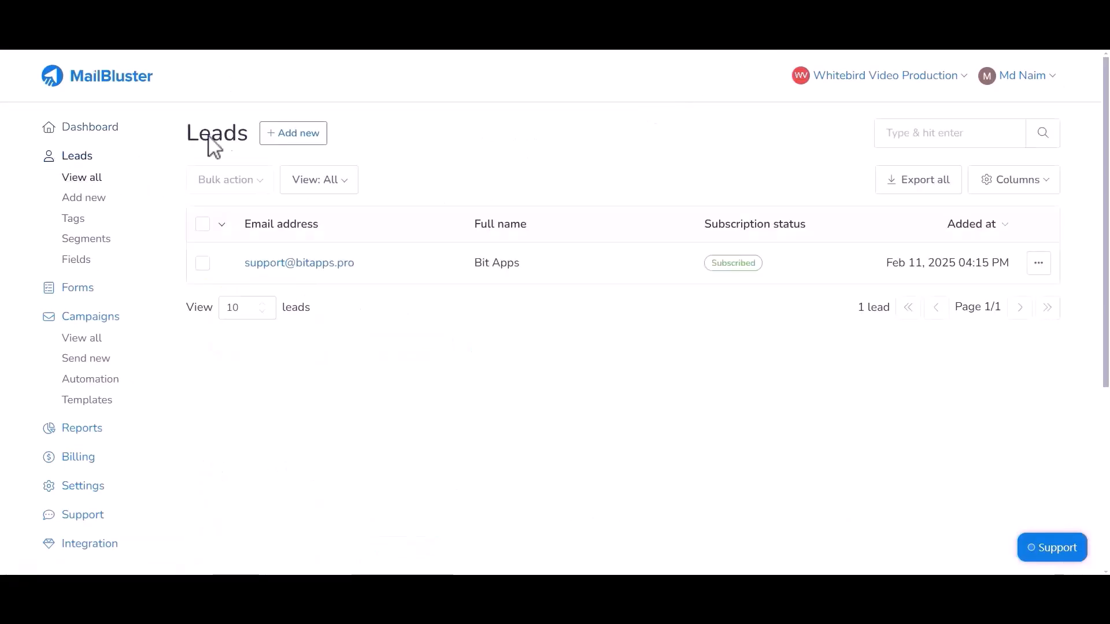